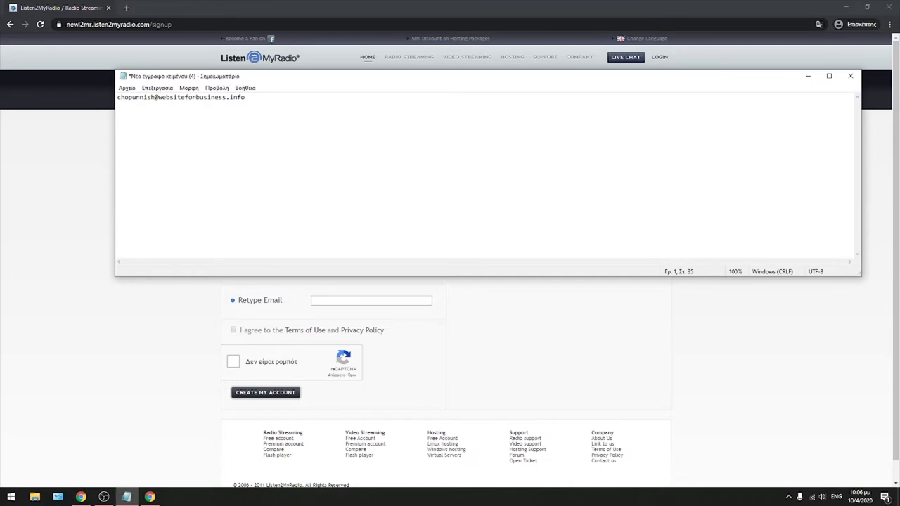
{"action": "key", "text": "ctrl+c"}
{"action": "left_click", "coordinate": [808, 76]}
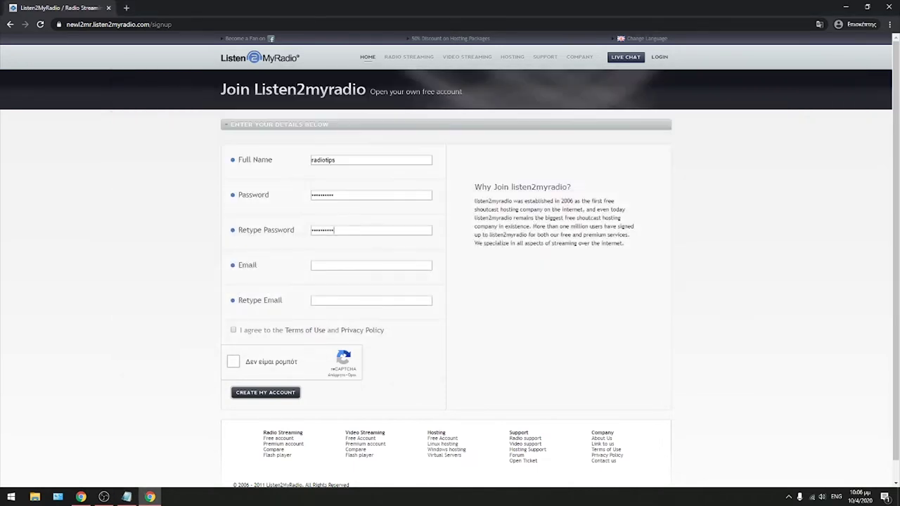
{"action": "key", "text": "ctrl+v"}
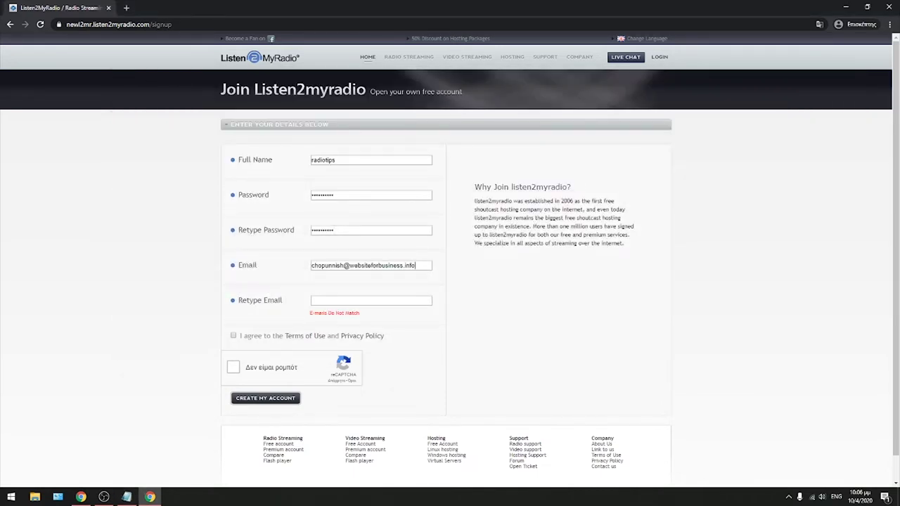
{"action": "key", "text": "ctrl+a"}
{"action": "key", "text": "BackSpace"}
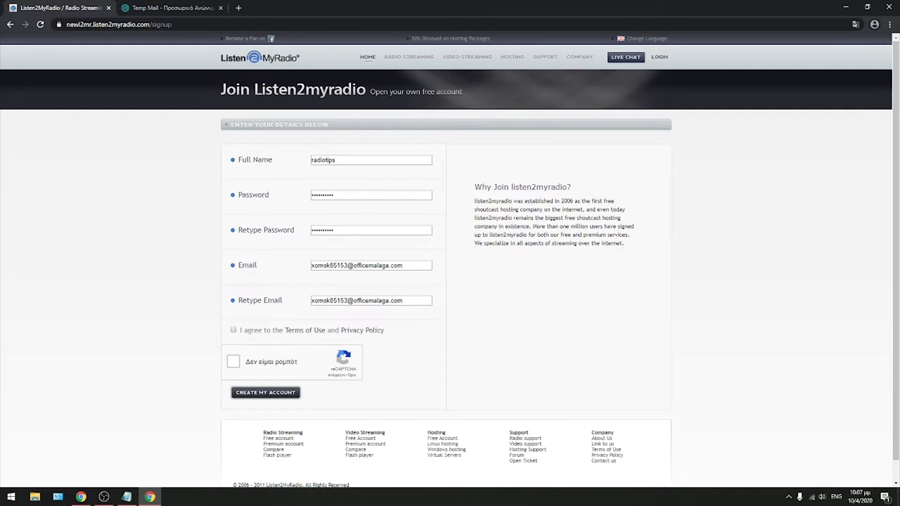
Step: Complete the reCAPTCHA check and submit the sign-up form to create the account
{"action": "left_click", "coordinate": [233, 361]}
{"action": "left_click", "coordinate": [265, 393]}
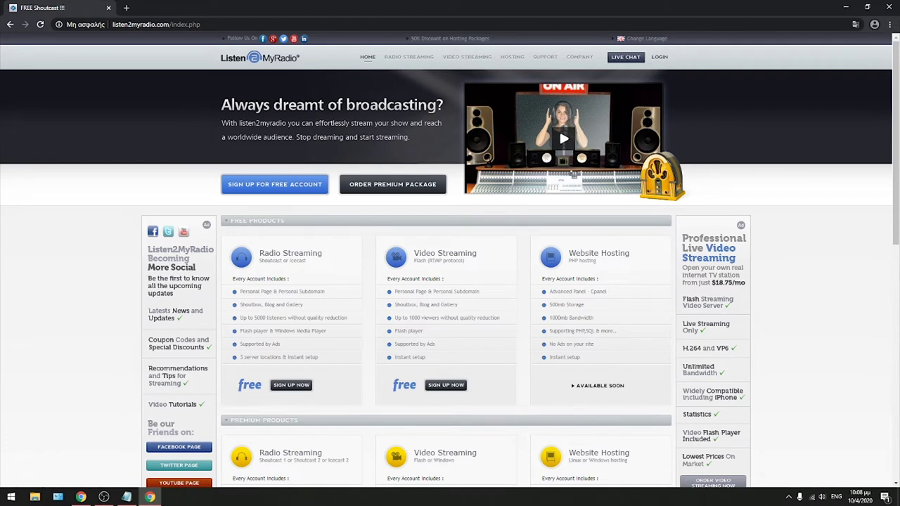
Step: Open the Free Account login page and log in with the account's e-mail and password
{"action": "mouse_move", "coordinate": [660, 57]}
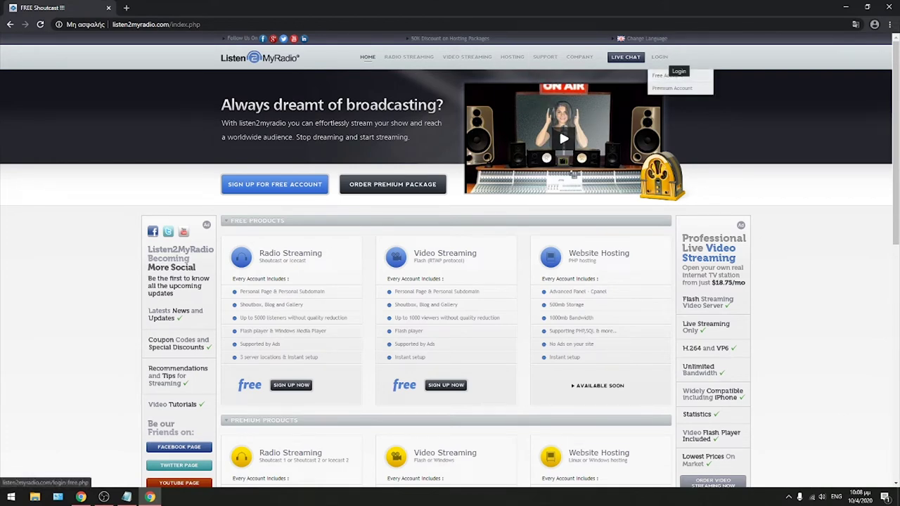
{"action": "left_click", "coordinate": [667, 75]}
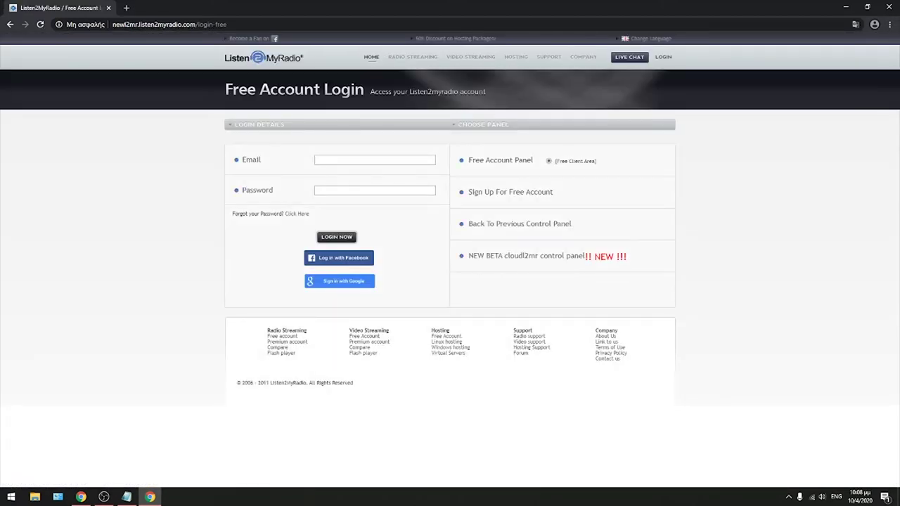
{"action": "key", "text": "ctrl+v"}
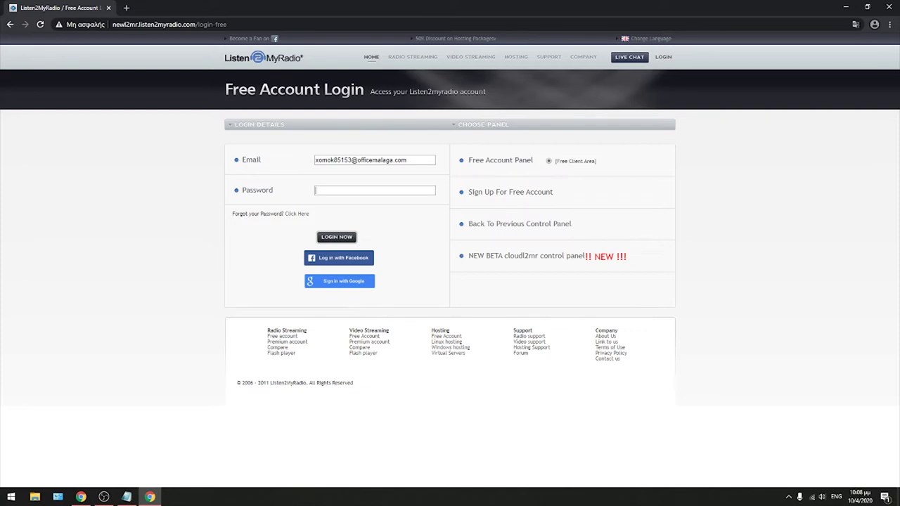
{"action": "type", "text": "••••••••••"}
{"action": "key", "text": "Return"}
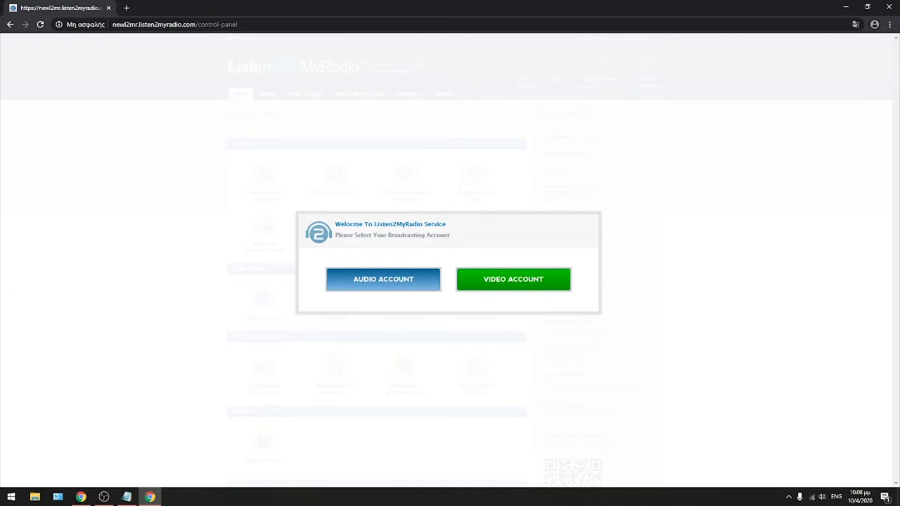
Step: Choose the audio broadcasting account and enter "radiotips" as the channel title
{"action": "left_click", "coordinate": [383, 279]}
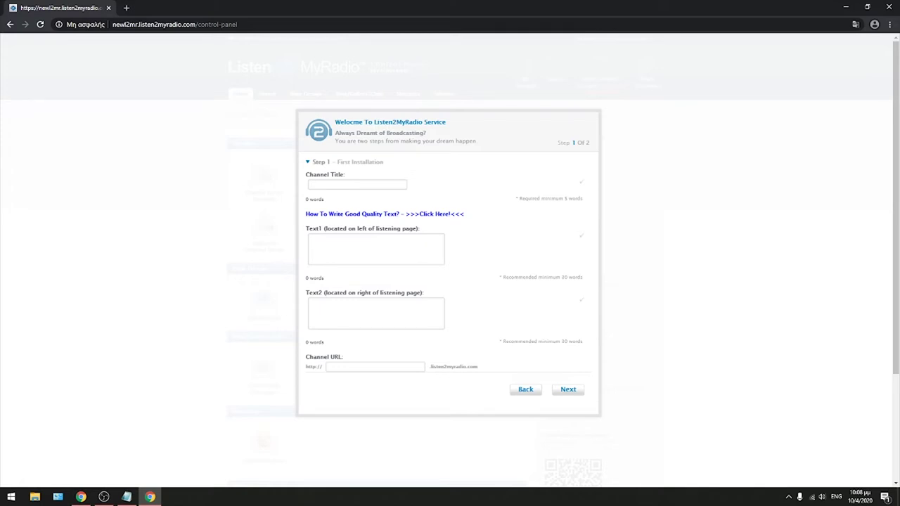
{"action": "left_click", "coordinate": [356, 184]}
{"action": "type", "text": "radiotips"}
{"action": "left_click", "coordinate": [313, 239]}
{"action": "left_click", "coordinate": [313, 304]}
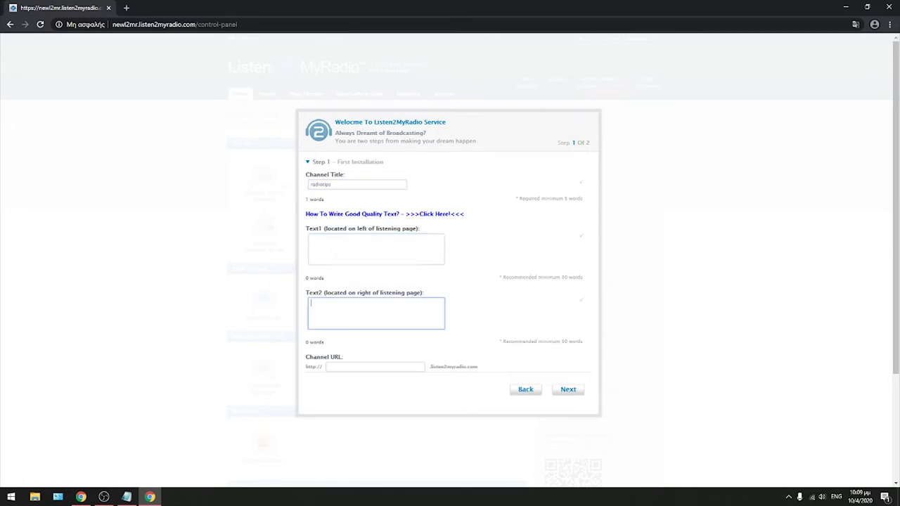
Step: Fill the Text1 field with repeated copies of the channel title "radiotips"
{"action": "double_click", "coordinate": [320, 184]}
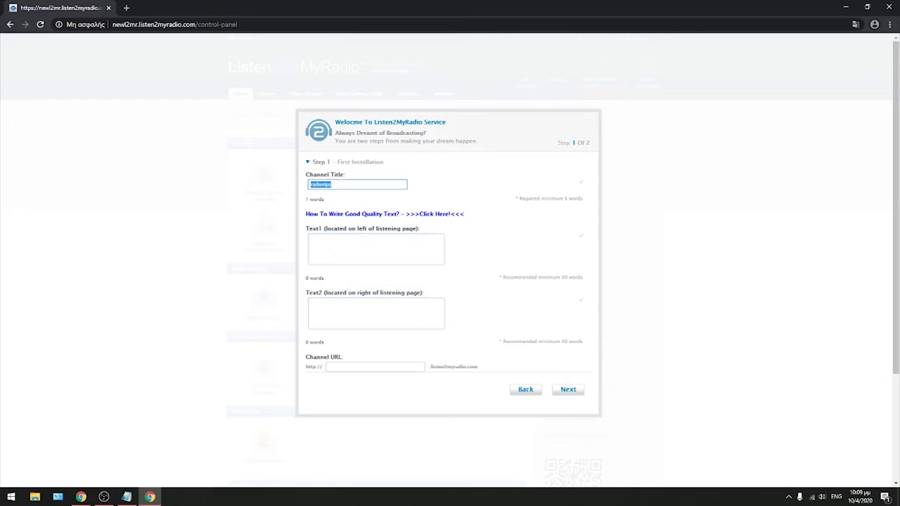
{"action": "key", "text": "ctrl+c"}
{"action": "left_click", "coordinate": [313, 240]}
{"action": "key", "text": "ctrl+v"}
{"action": "key", "text": "ctrl+v"}
{"action": "key", "text": "ctrl+v"}
{"action": "key", "text": "ctrl+v"}
{"action": "key", "text": "ctrl+v"}
{"action": "key", "text": "ctrl+v"}
{"action": "key", "text": "ctrl+v"}
{"action": "key", "text": "ctrl+v"}
{"action": "key", "text": "ctrl+v"}
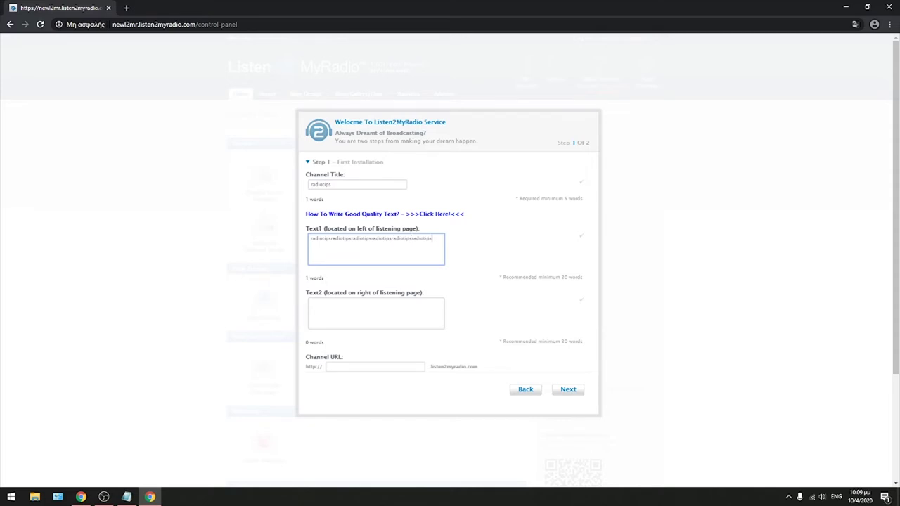
{"action": "key", "text": "ctrl+v"}
{"action": "key", "text": "ctrl+v"}
{"action": "key", "text": "ctrl+v"}
{"action": "key", "text": "ctrl+v"}
{"action": "key", "text": "ctrl+v"}
{"action": "key", "text": "ctrl+v"}
{"action": "key", "text": "ctrl+v"}
{"action": "key", "text": "ctrl+v"}
{"action": "key", "text": "ctrl+v"}
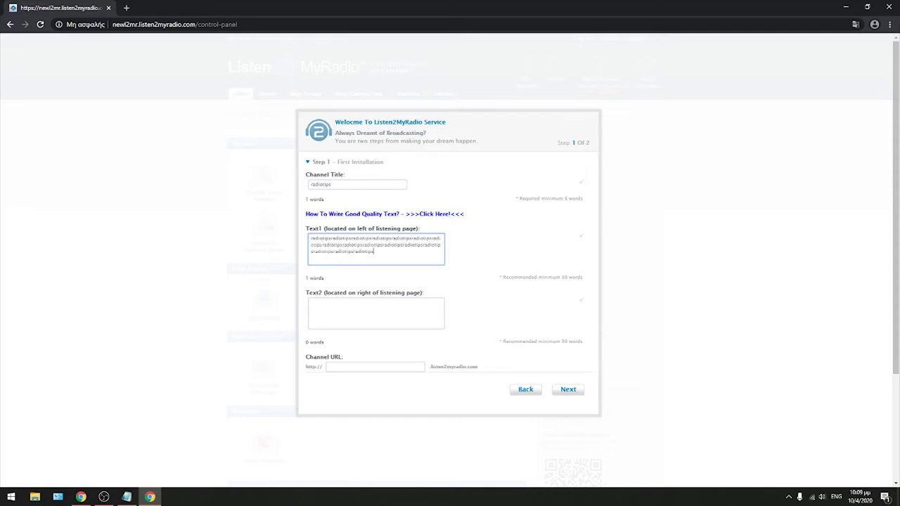
Step: Fill the Text2 field with repeated copies of "radiotips"
{"action": "left_click", "coordinate": [313, 304]}
{"action": "key", "text": "ctrl+v"}
{"action": "key", "text": "ctrl+v"}
{"action": "key", "text": "ctrl+v"}
{"action": "key", "text": "ctrl+v"}
{"action": "key", "text": "ctrl+v"}
{"action": "key", "text": "ctrl+v"}
{"action": "key", "text": "ctrl+v"}
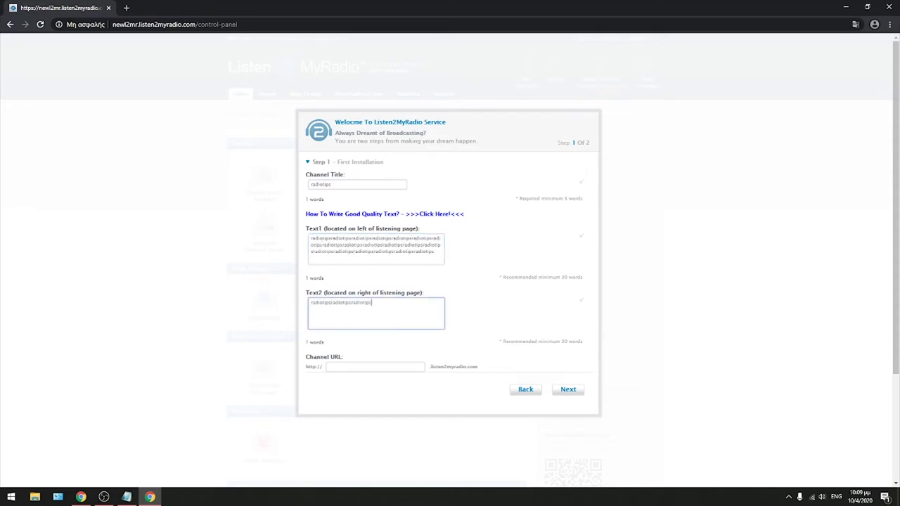
{"action": "key", "text": "ctrl+v"}
{"action": "key", "text": "ctrl+v"}
{"action": "key", "text": "ctrl+v"}
{"action": "key", "text": "ctrl+v"}
{"action": "key", "text": "ctrl+v"}
{"action": "key", "text": "ctrl+v"}
{"action": "key", "text": "ctrl+v"}
{"action": "key", "text": "ctrl+v"}
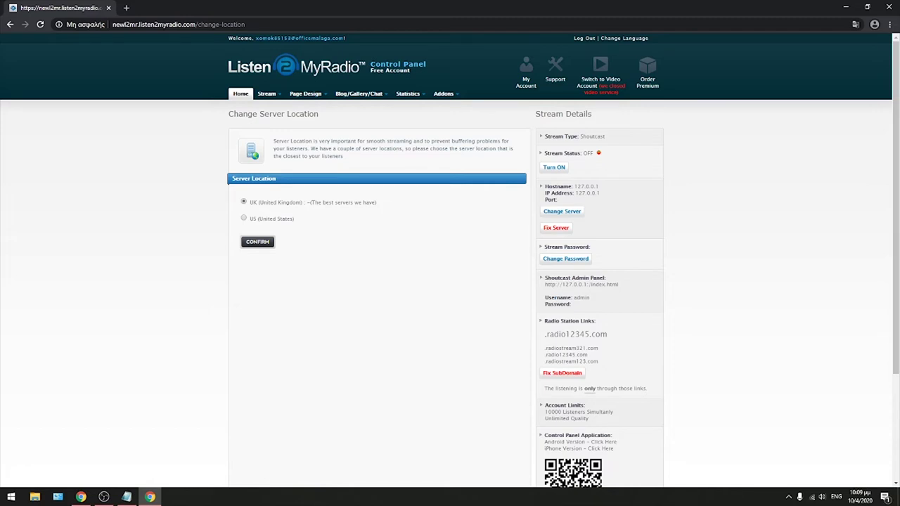
Step: Compare the server location options and confirm UK (United Kingdom)
{"action": "left_click_drag", "start_coordinate": [250, 202], "coordinate": [294, 218]}
{"action": "left_click_drag", "start_coordinate": [307, 202], "coordinate": [376, 203]}
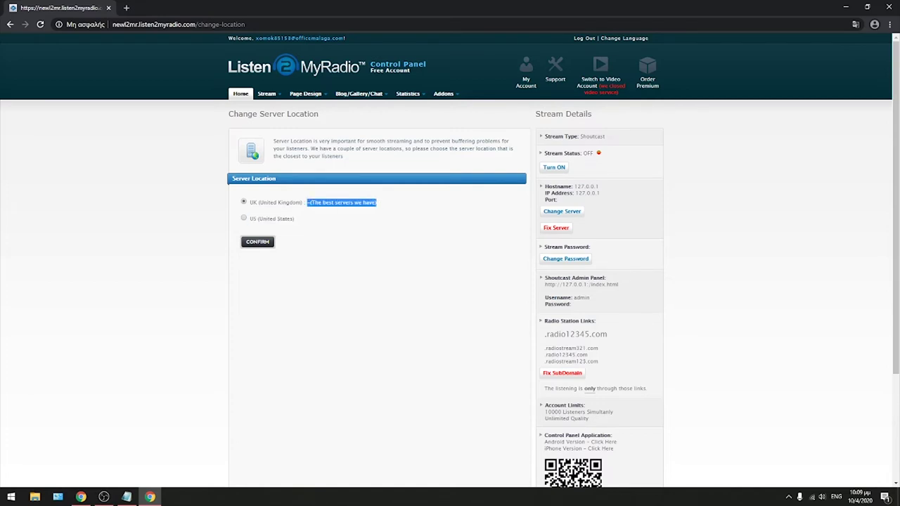
{"action": "left_click", "coordinate": [257, 242]}
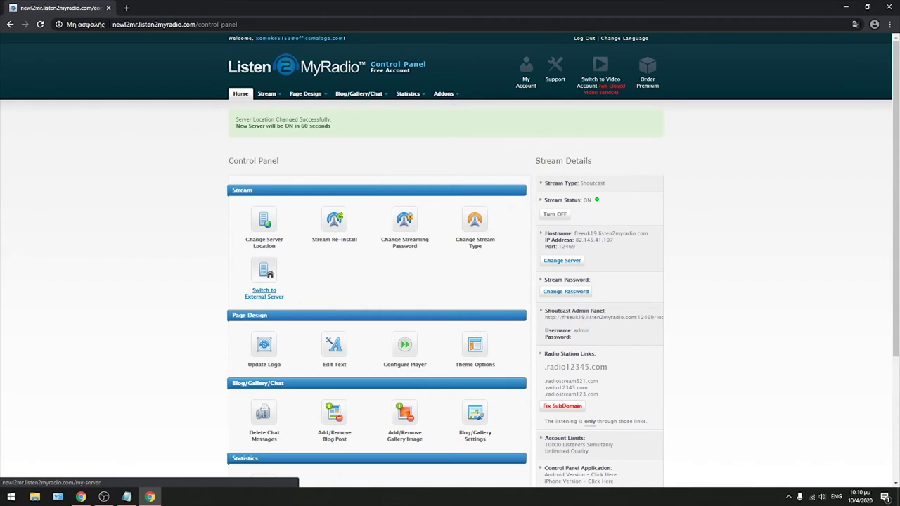
Step: Look over the control panel sections and the Stream Details, including the IP address, Shoutcast admin login and stream status
{"action": "scroll", "coordinate": [263, 293], "scroll_direction": "down", "scroll_amount": 1}
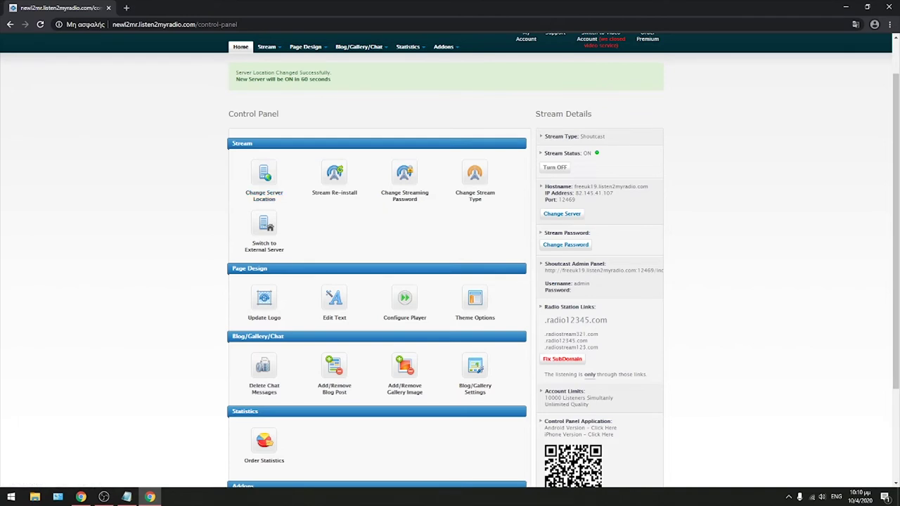
{"action": "scroll", "coordinate": [450, 281], "scroll_direction": "down", "scroll_amount": 2}
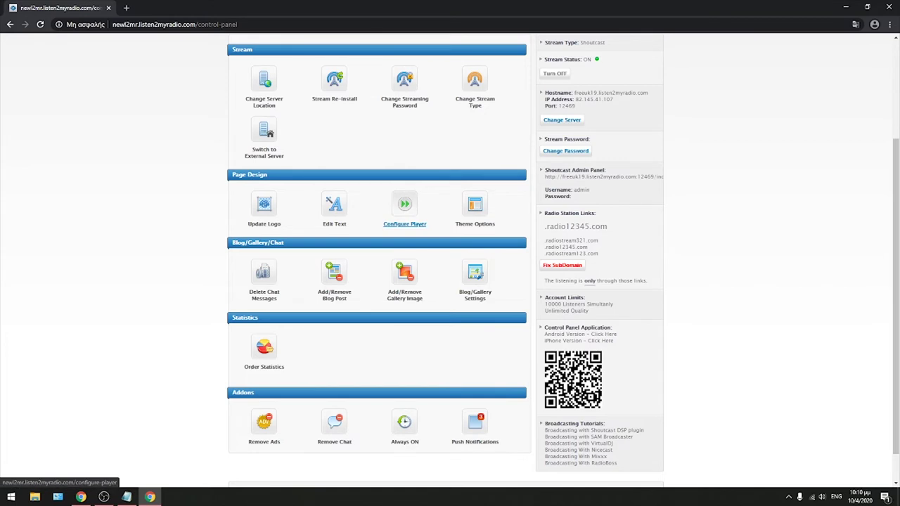
{"action": "scroll", "coordinate": [405, 211], "scroll_direction": "down", "scroll_amount": 1}
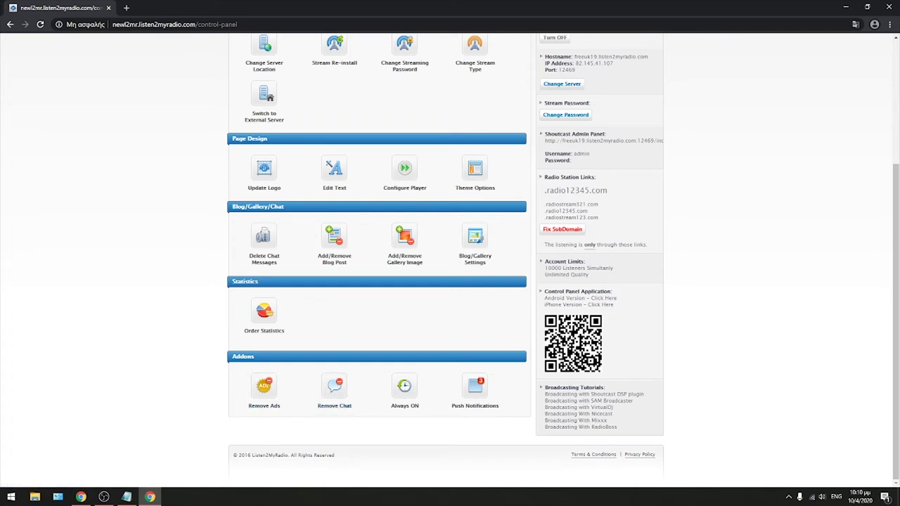
{"action": "scroll", "coordinate": [450, 281], "scroll_direction": "up", "scroll_amount": 3}
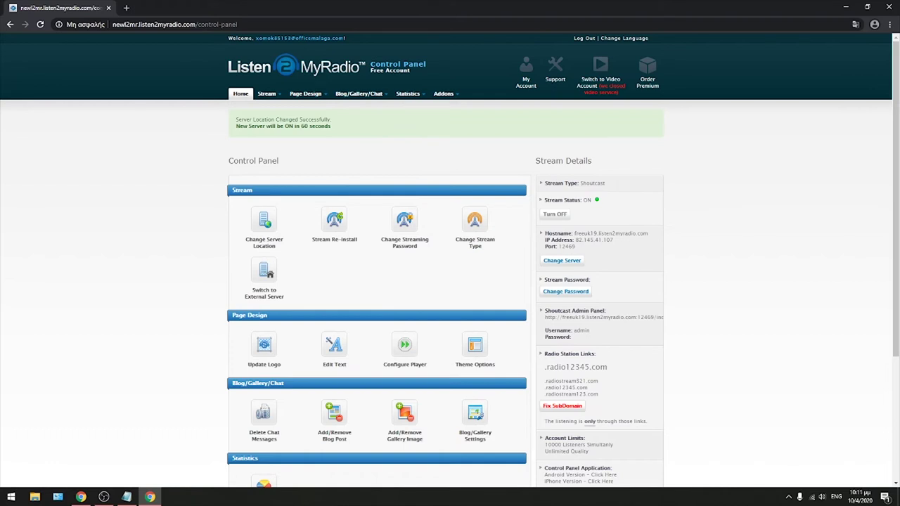
{"action": "left_click_drag", "start_coordinate": [576, 240], "coordinate": [613, 239]}
{"action": "left_click_drag", "start_coordinate": [592, 338], "coordinate": [545, 338]}
{"action": "left_click_drag", "start_coordinate": [547, 201], "coordinate": [566, 216]}
{"action": "left_click", "coordinate": [559, 214]}
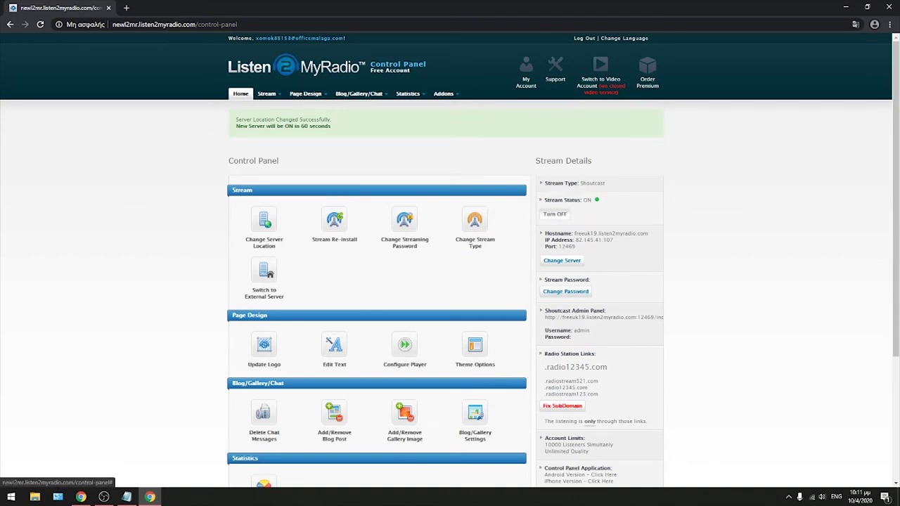
{"action": "right_click", "coordinate": [584, 223]}
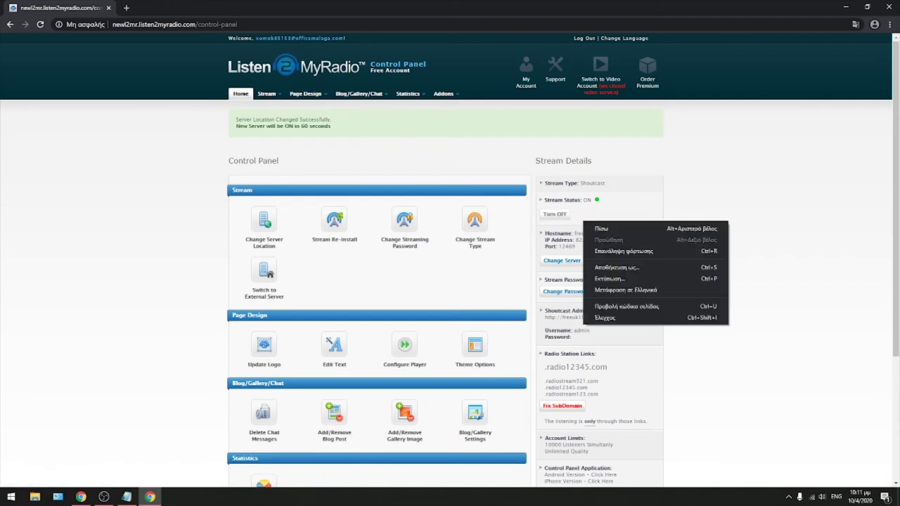
{"action": "key", "text": "Escape"}
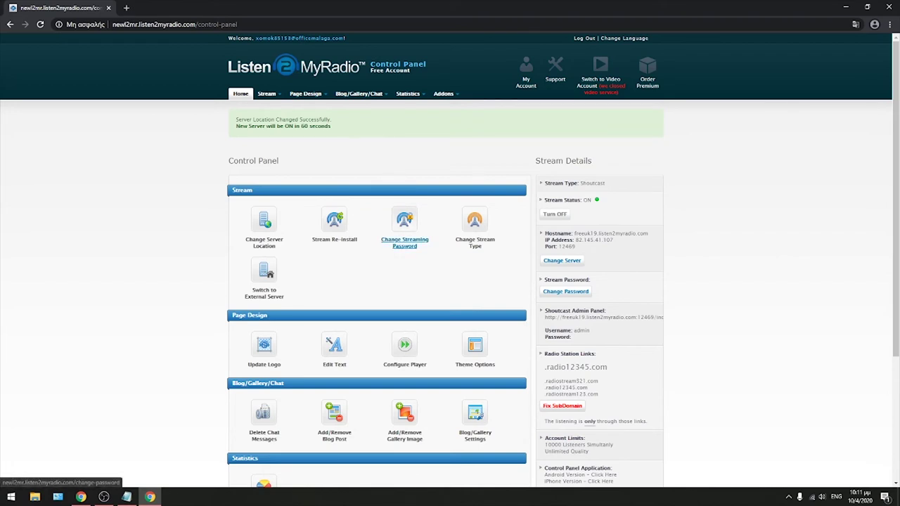
Step: Open the page for changing the streaming passwords and look over its broadcast and admin password settings and stream details
{"action": "left_click", "coordinate": [404, 224]}
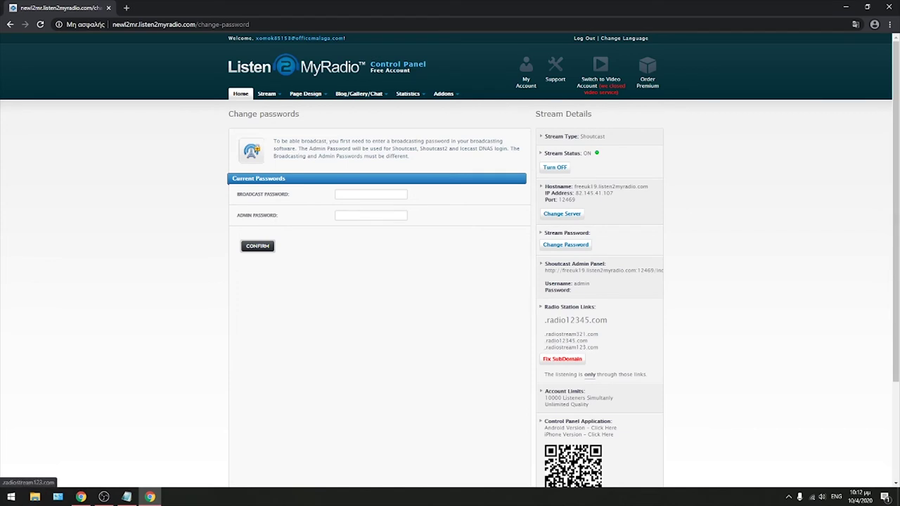
{"action": "scroll", "coordinate": [450, 282], "scroll_direction": "down", "scroll_amount": 1}
{"action": "scroll", "coordinate": [450, 282], "scroll_direction": "down", "scroll_amount": 1}
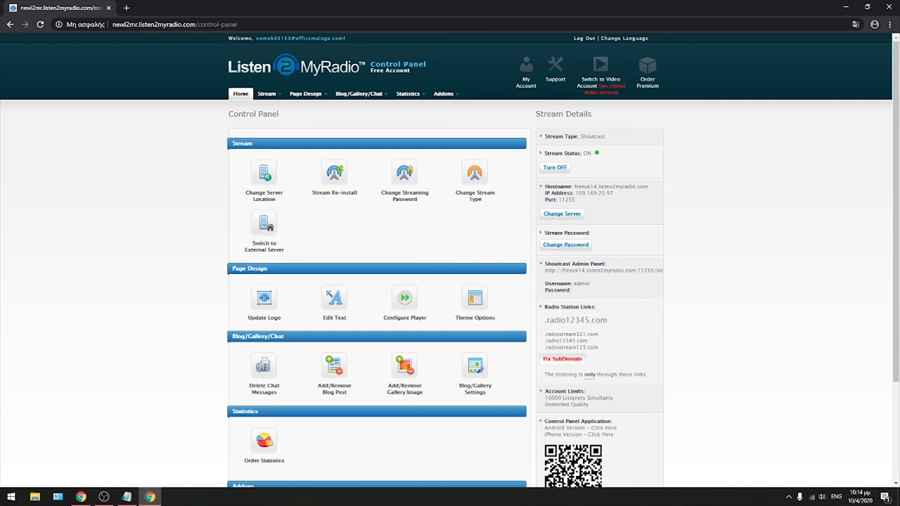
Step: Open the radio setup page and review its page title, left and right text, streaming password and admin password fields
{"action": "left_click", "coordinate": [562, 358]}
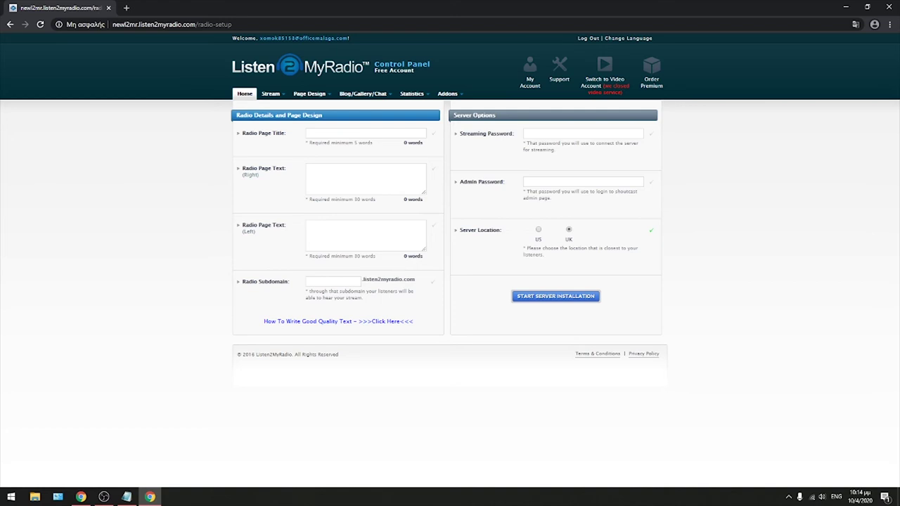
{"action": "left_click", "coordinate": [365, 132]}
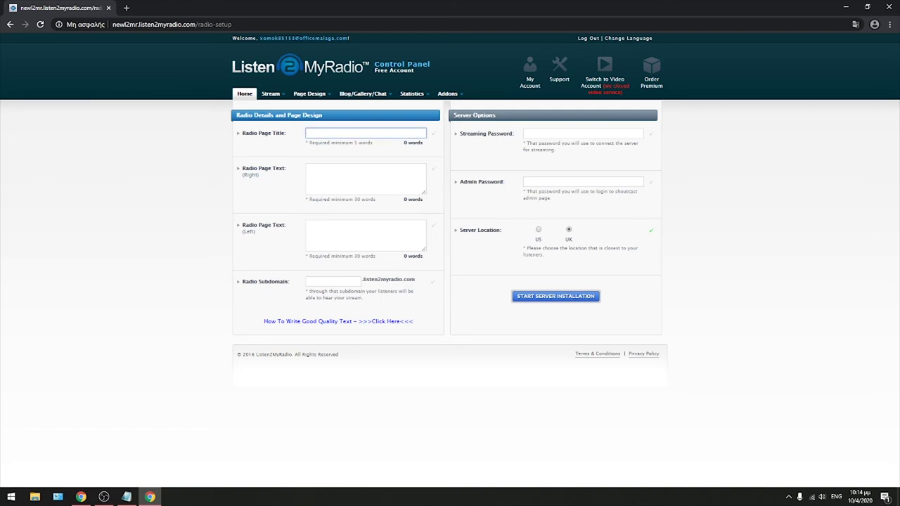
{"action": "left_click", "coordinate": [365, 179]}
{"action": "left_click", "coordinate": [366, 234]}
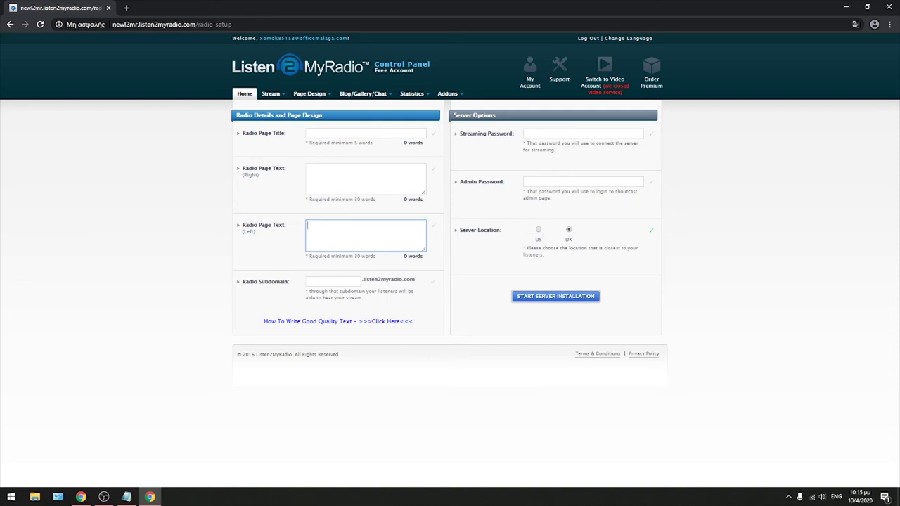
{"action": "left_click", "coordinate": [582, 133]}
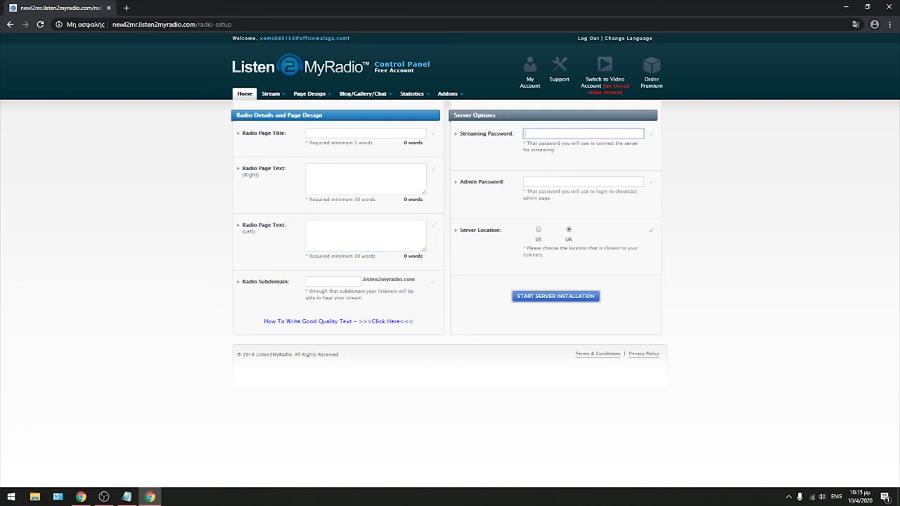
{"action": "left_click", "coordinate": [582, 181]}
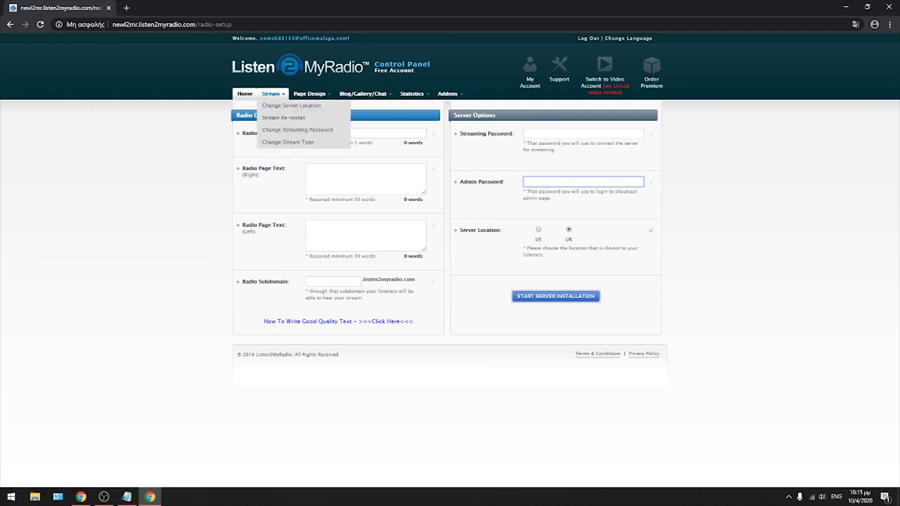
Step: Return to the control panel, open the Configure Player page and look over the available player types
{"action": "key", "text": "F5"}
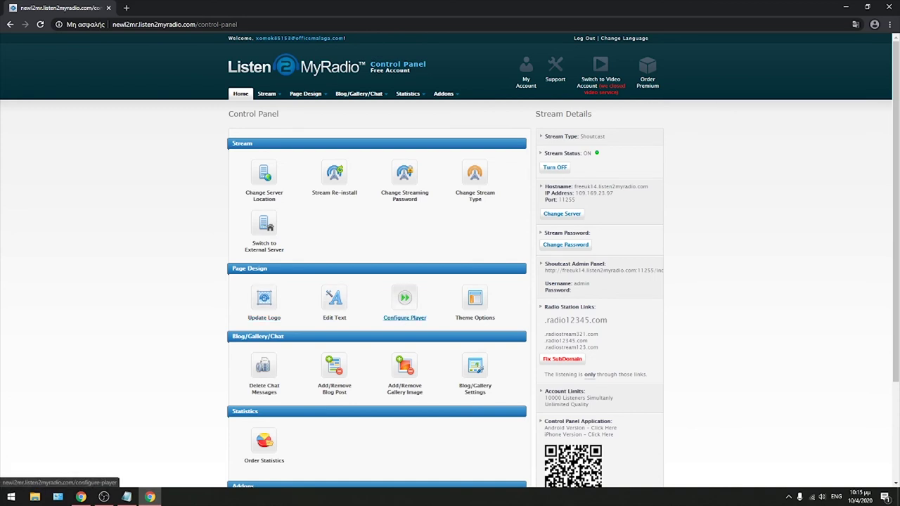
{"action": "left_click", "coordinate": [404, 305]}
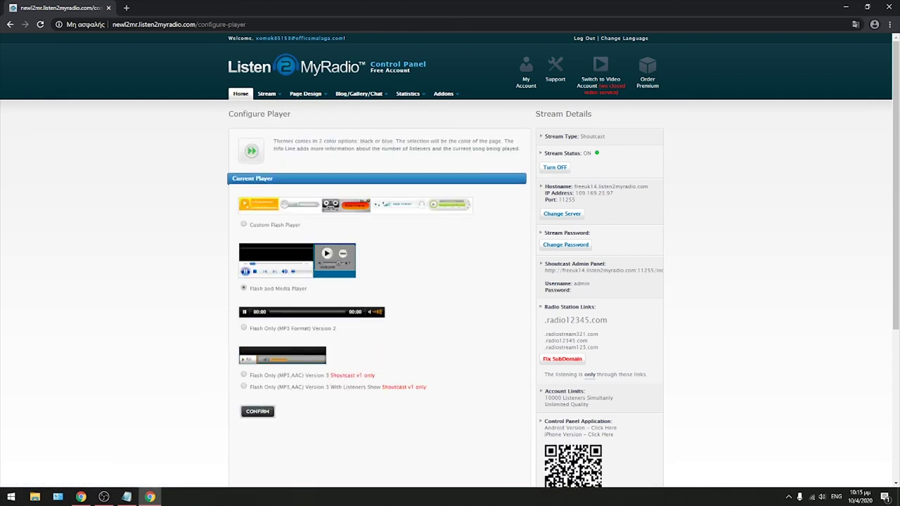
{"action": "key", "text": "F5"}
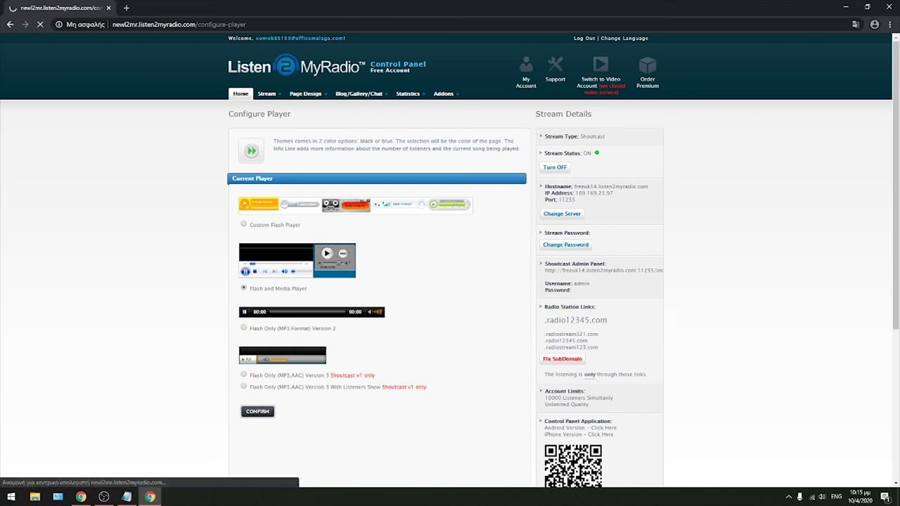